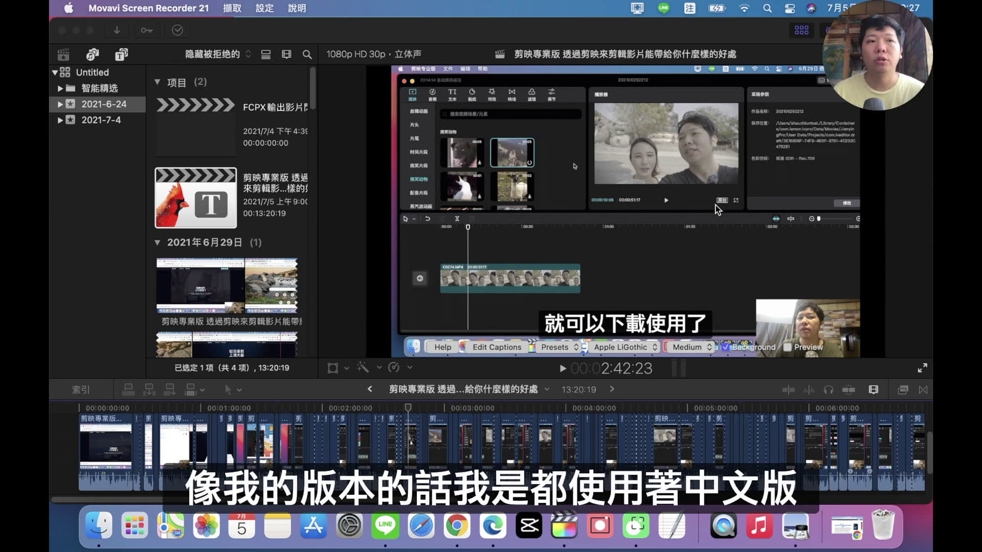
Bring Final Cut Pro forward with the FCPX輸出影片閃退 project in the timeline and its share destinations listed
click(203, 28)
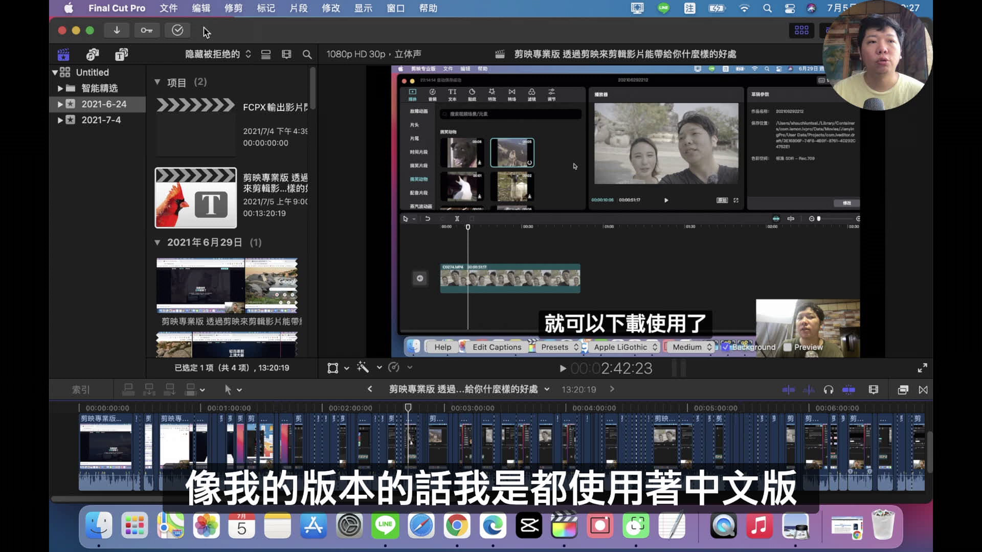
click(89, 29)
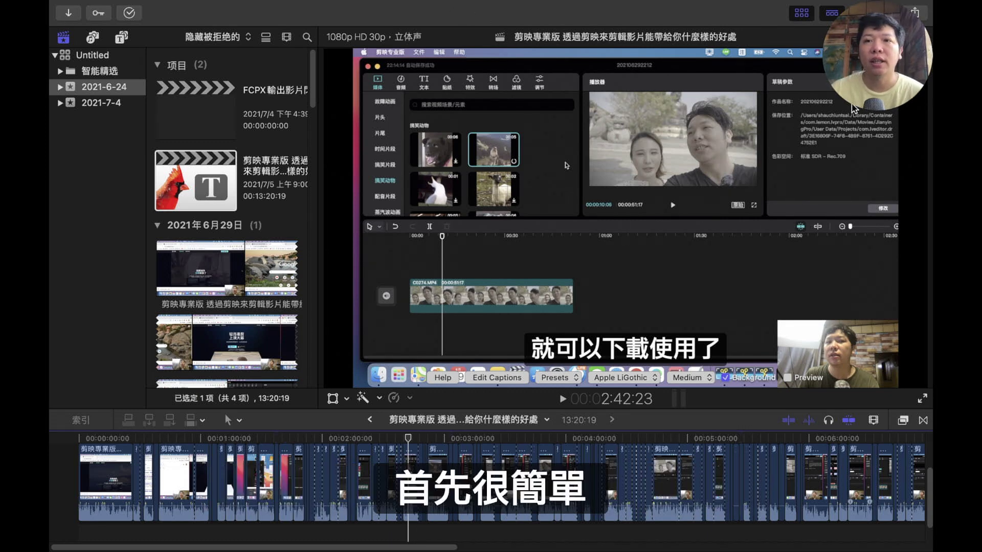
mouse_move(505, 5)
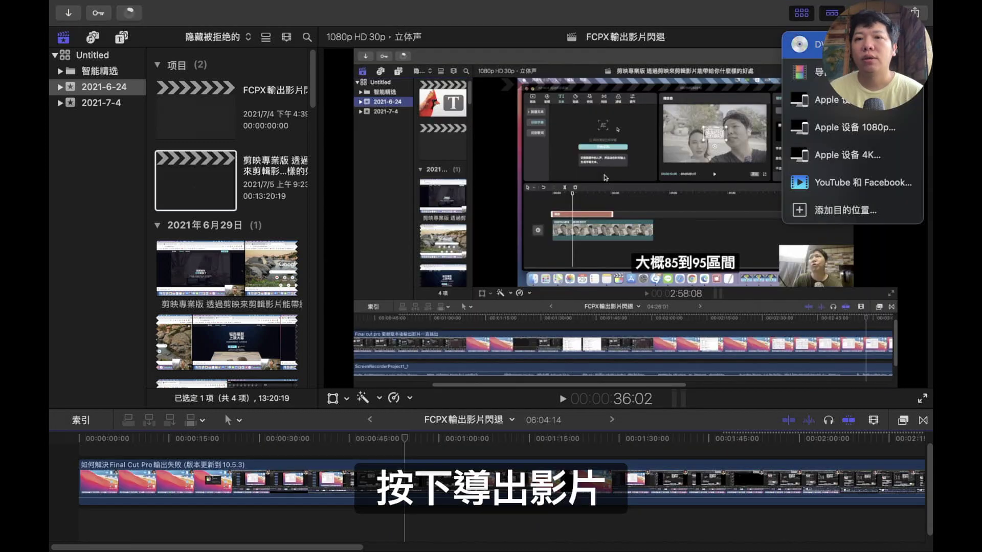
Export FCPX輸出影片閃退 via 导出文件 as a .mov to the Desktop, which crashes the app
click(818, 72)
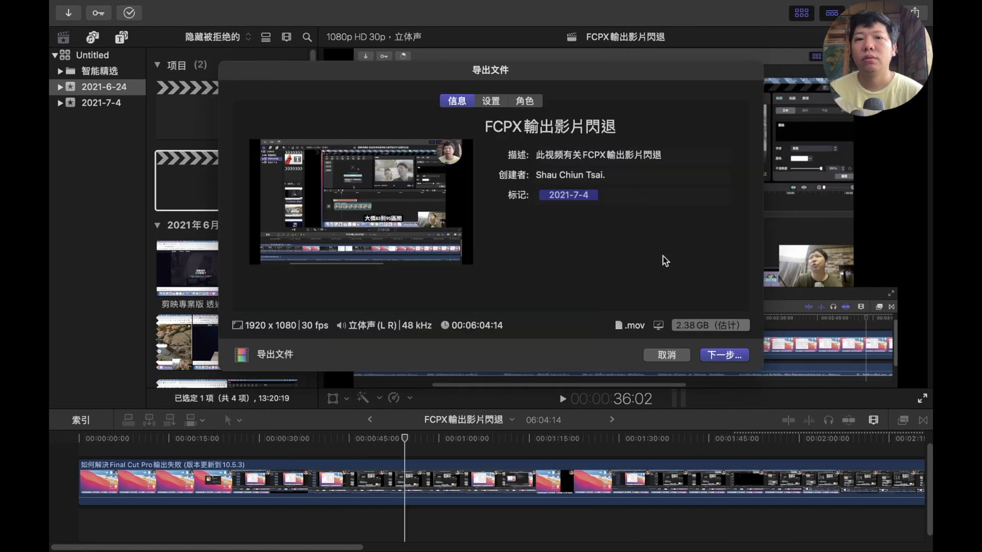
click(734, 357)
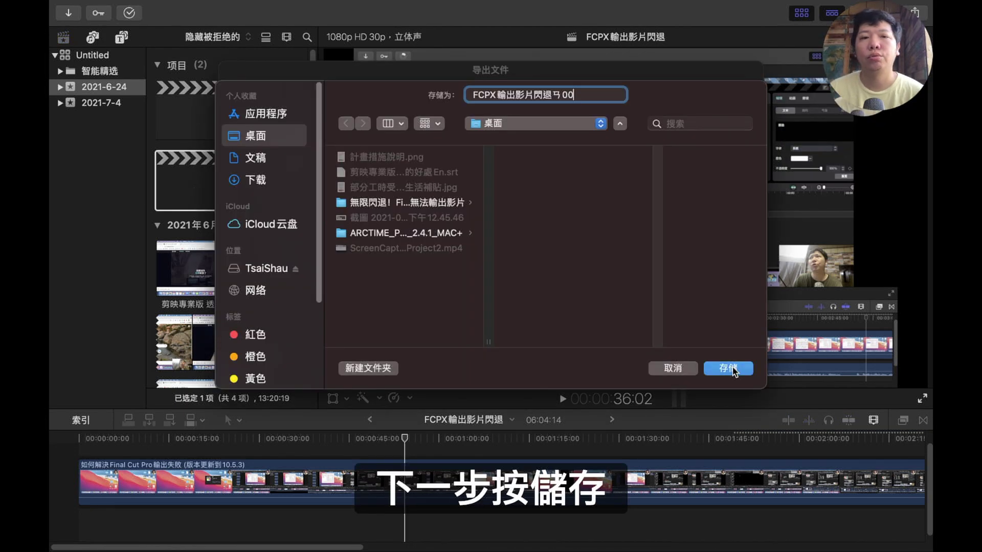
click(732, 367)
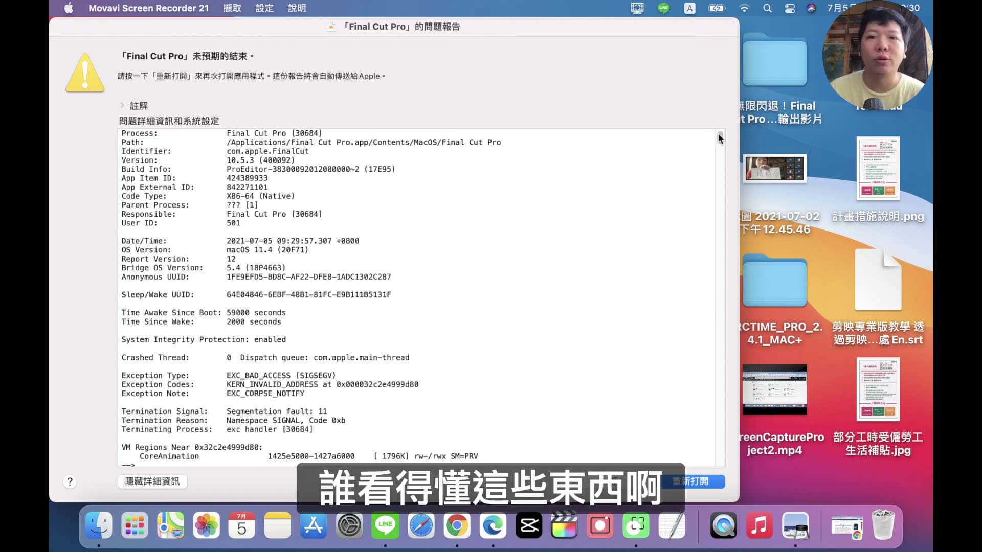
Review the segmentation-fault crash details, then dismiss the report without choosing 重新打開
drag(720, 138, 683, 147)
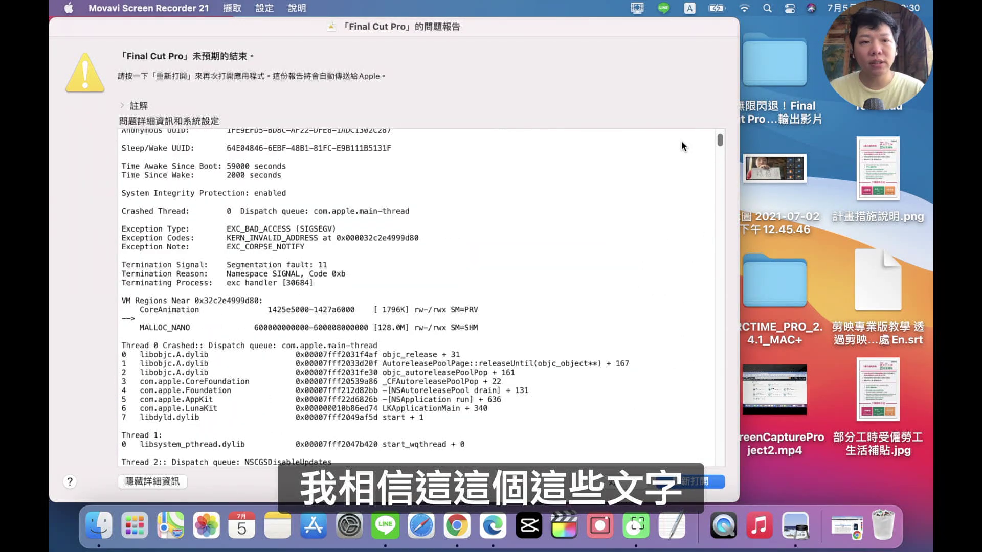
scroll(683, 147, down, 5)
scroll(684, 123, up, 10)
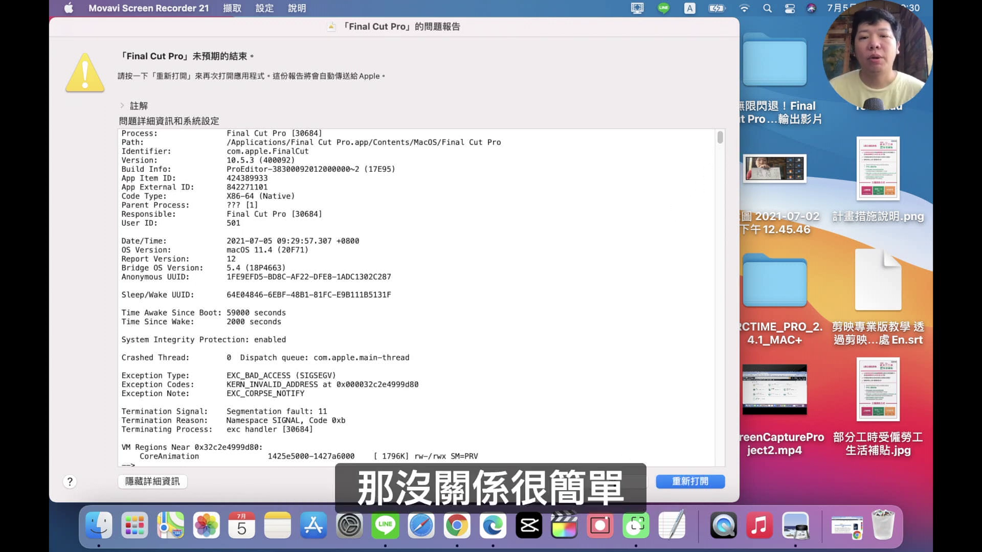
click(628, 481)
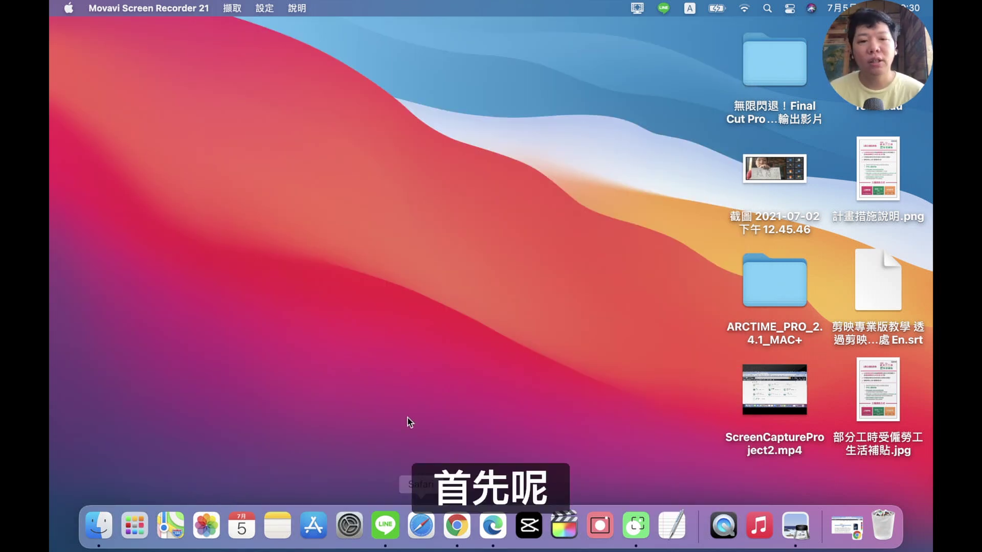
Delete 簡体中文 from the 語言與地區 preferred languages, keeping only 繁體中文, and close System Preferences
click(349, 525)
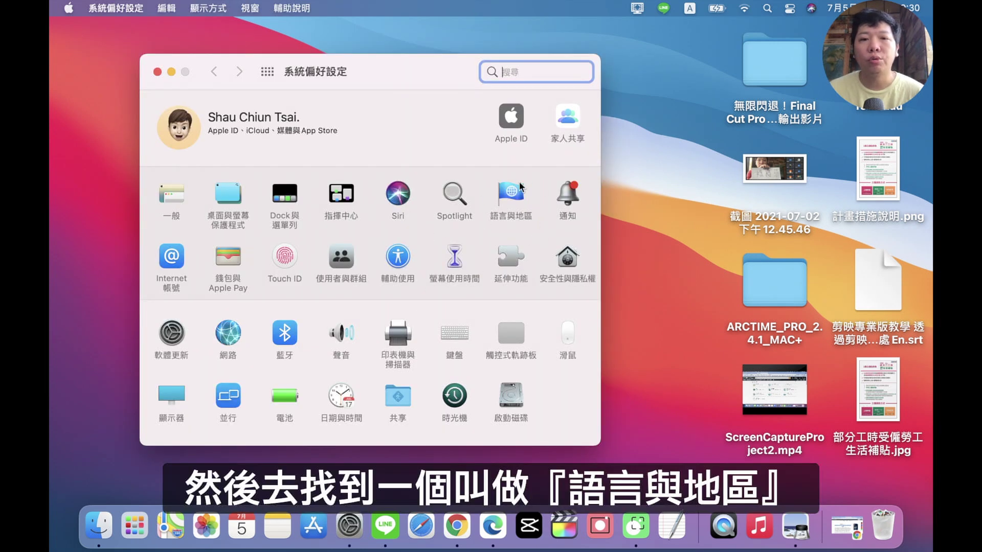
click(512, 204)
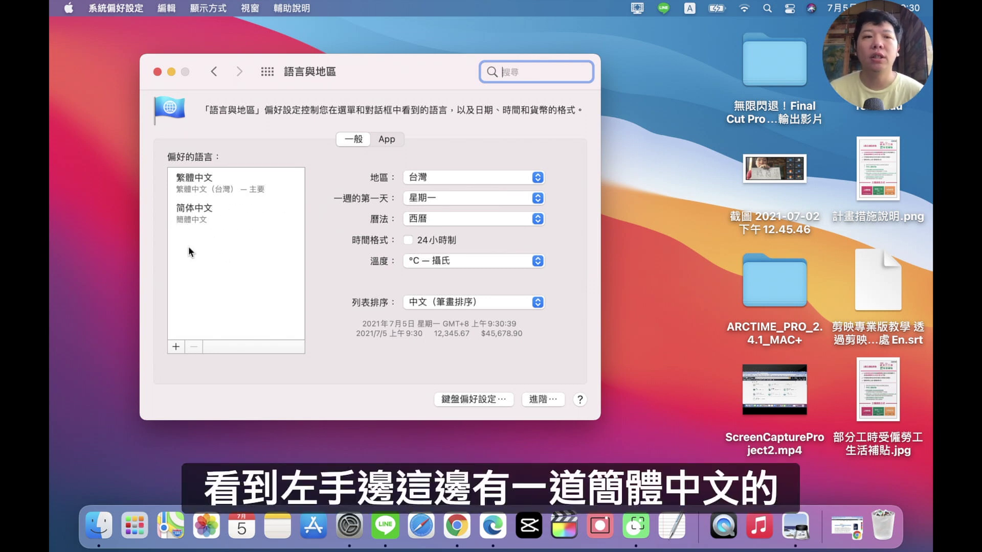
click(207, 220)
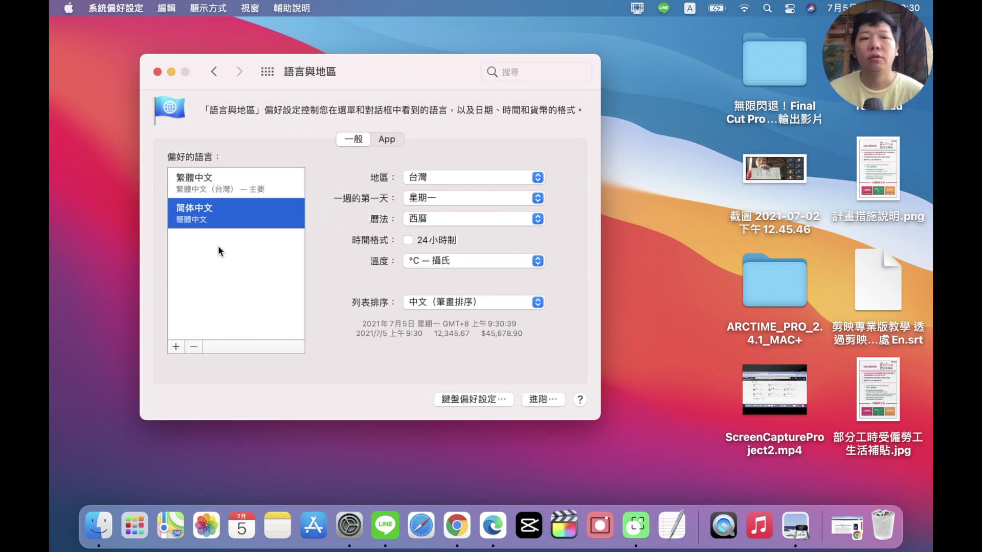
click(198, 347)
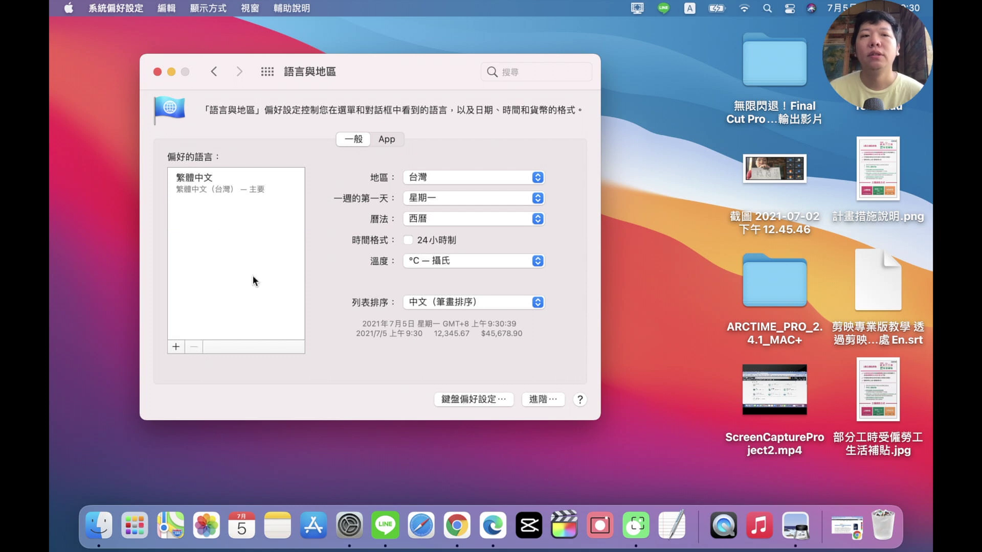
click(157, 71)
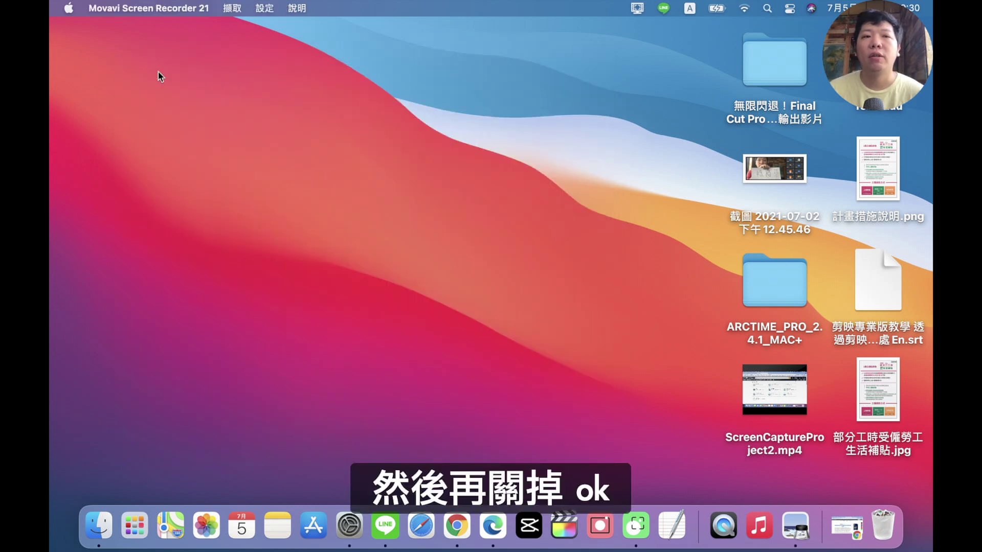
Relaunch Final Cut Pro and export the project through Share > 导出文件 as a .mov to the Desktop
click(562, 529)
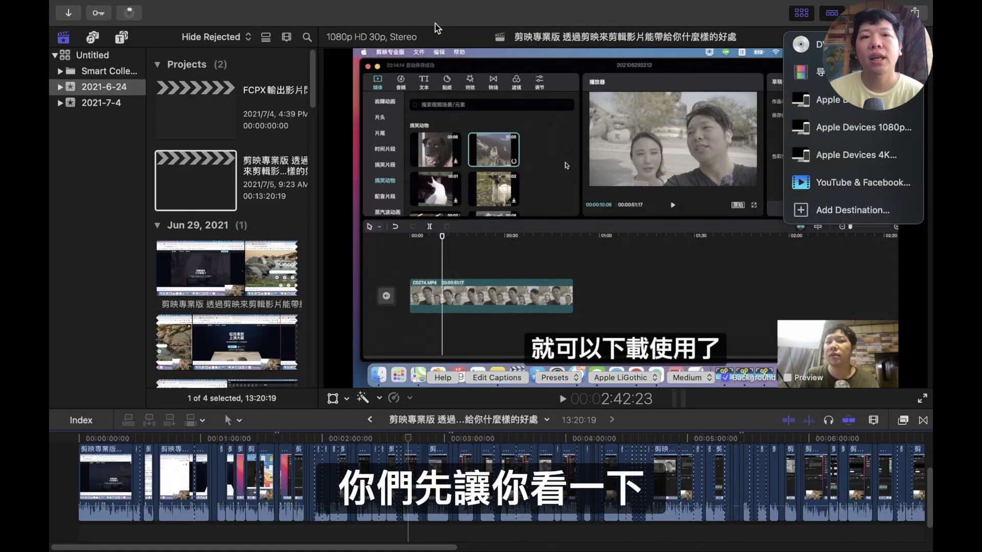
mouse_move(303, 3)
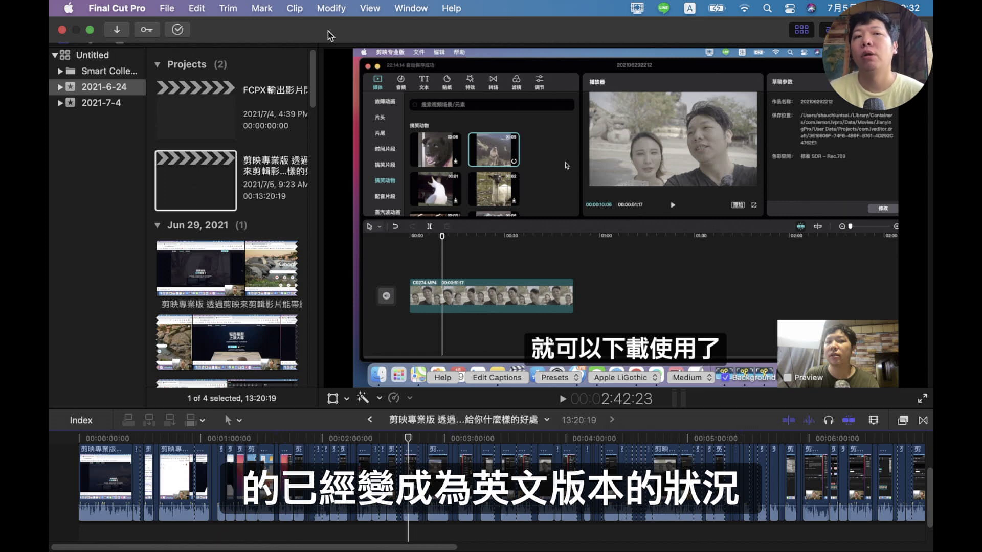
click(914, 29)
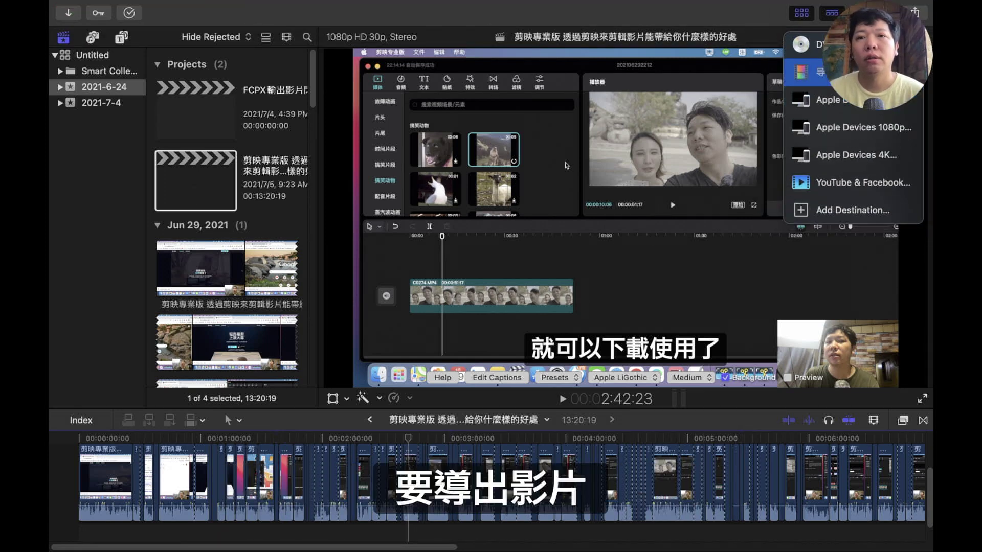
click(818, 71)
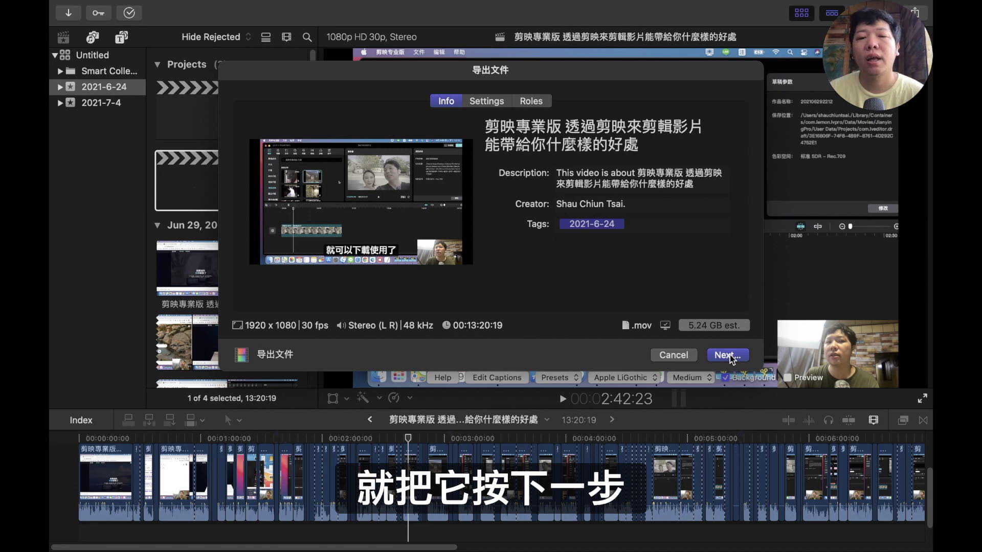
click(728, 357)
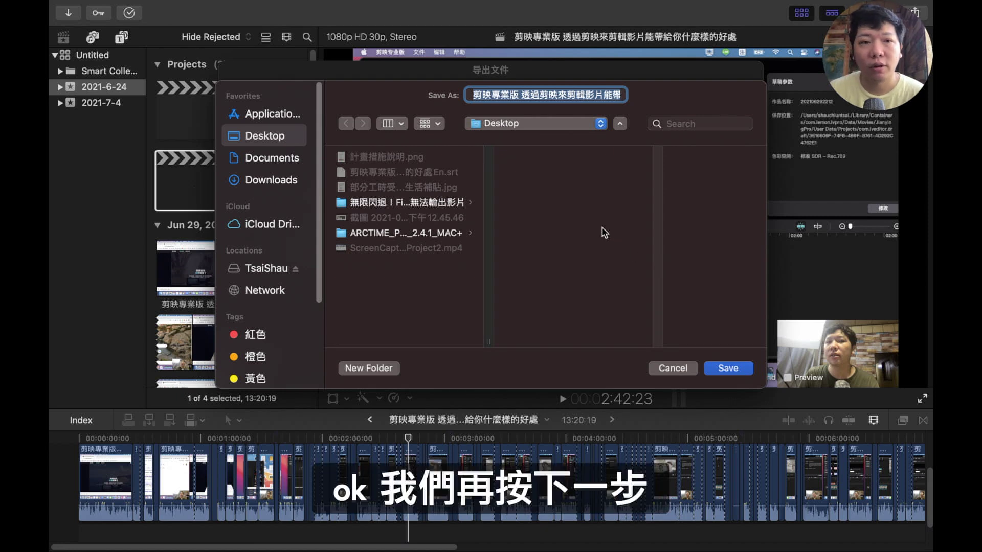
click(731, 370)
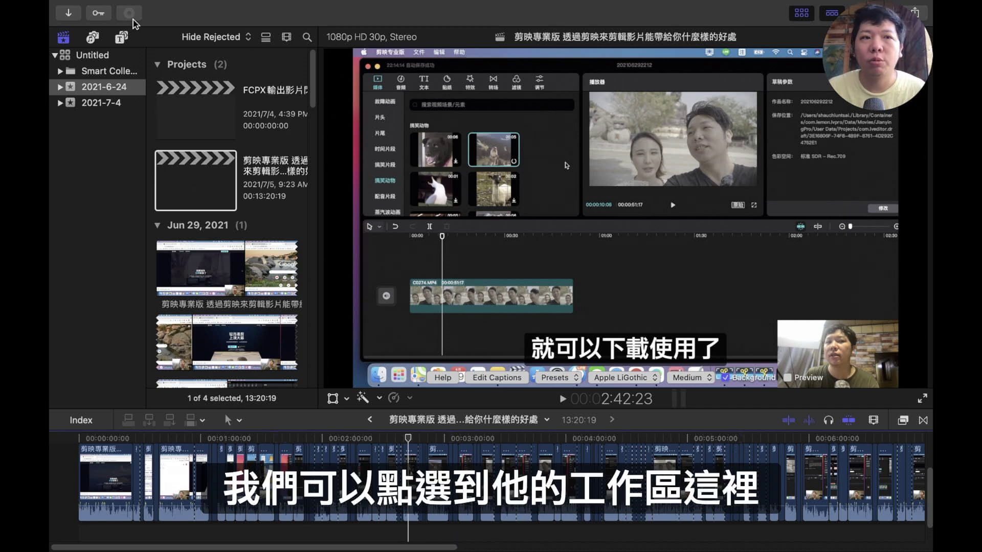
Open the Background Tasks window to watch the Sharing export progress without a crash
mouse_move(133, 2)
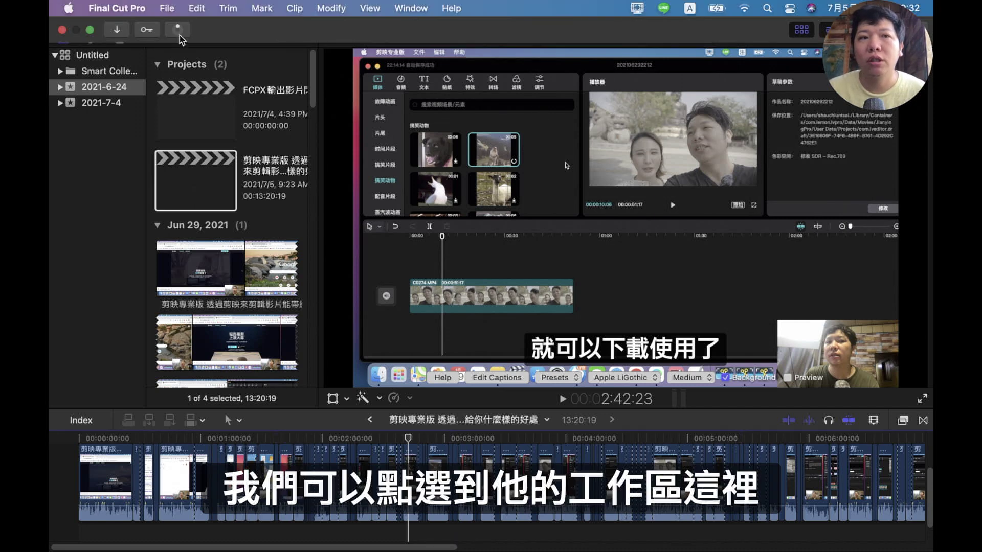
click(179, 34)
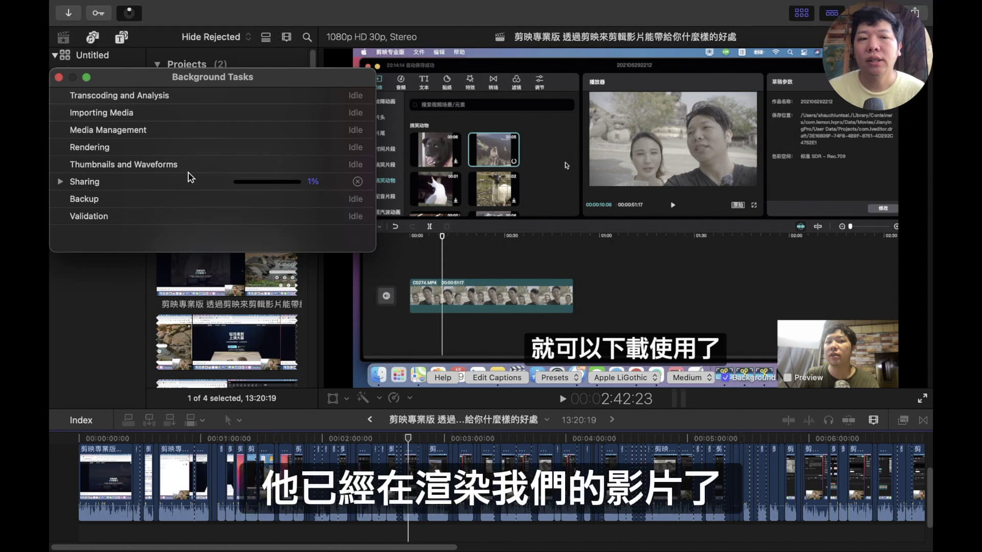
mouse_move(420, 3)
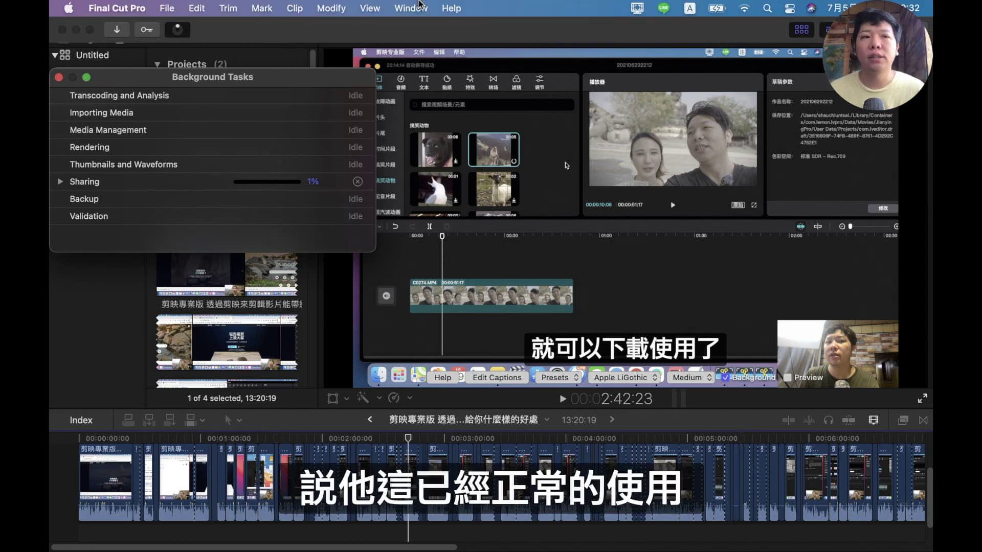